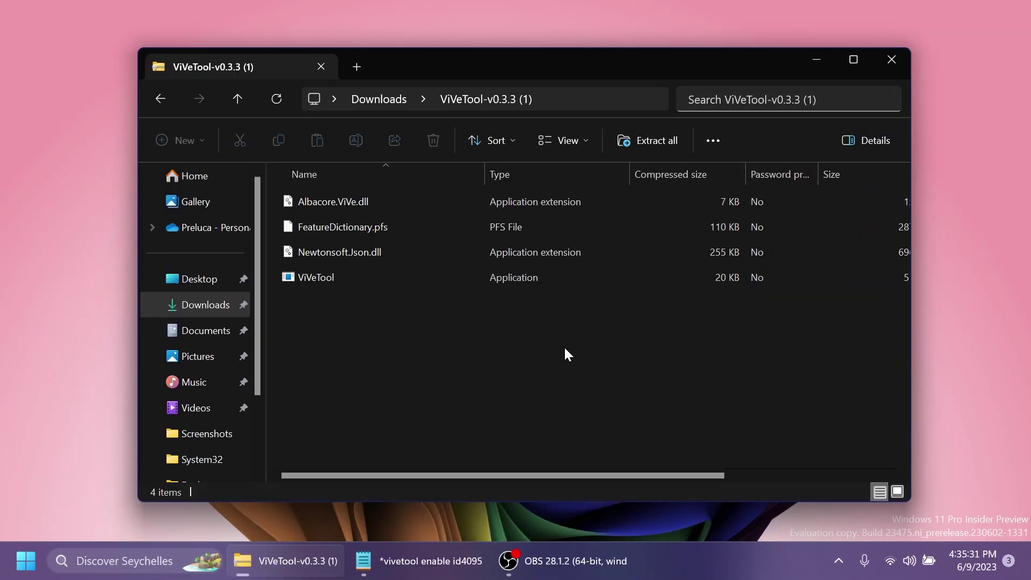
# Step: Set the ViVeTool archive's extraction destination to C:\Windows\System32
pyautogui.click(656, 140)
pyautogui.click(686, 202)
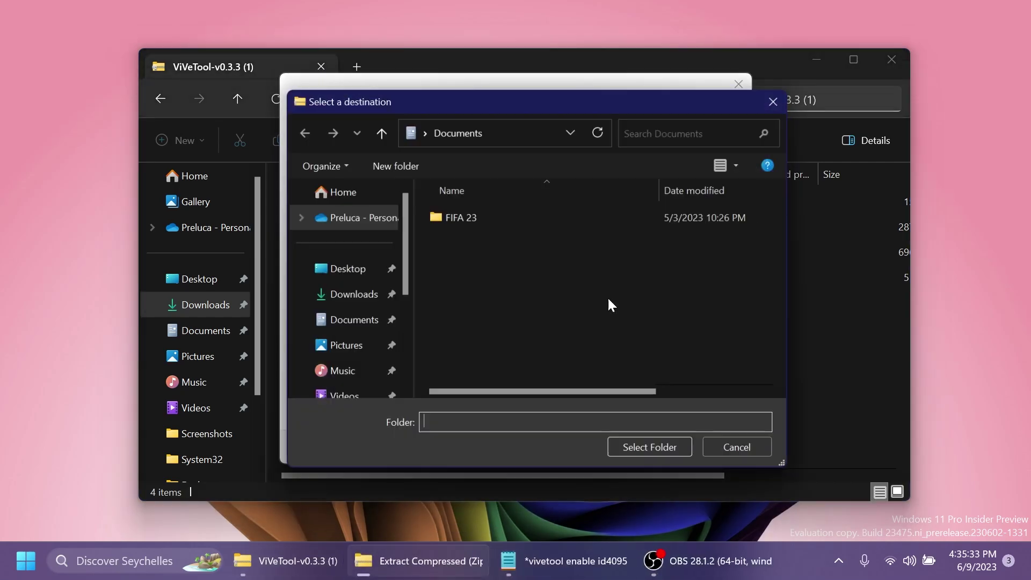
pyautogui.scroll(-5, 347, 327)
pyautogui.click(342, 346)
pyautogui.doubleClick(539, 230)
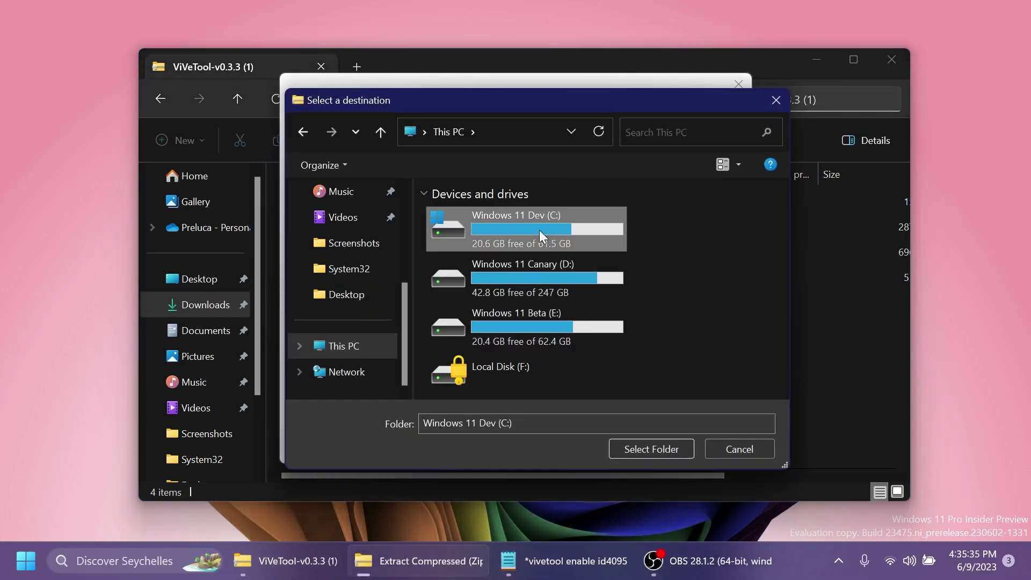
pyautogui.doubleClick(486, 346)
pyautogui.scroll(-6, 510, 274)
pyautogui.scroll(-13, 510, 274)
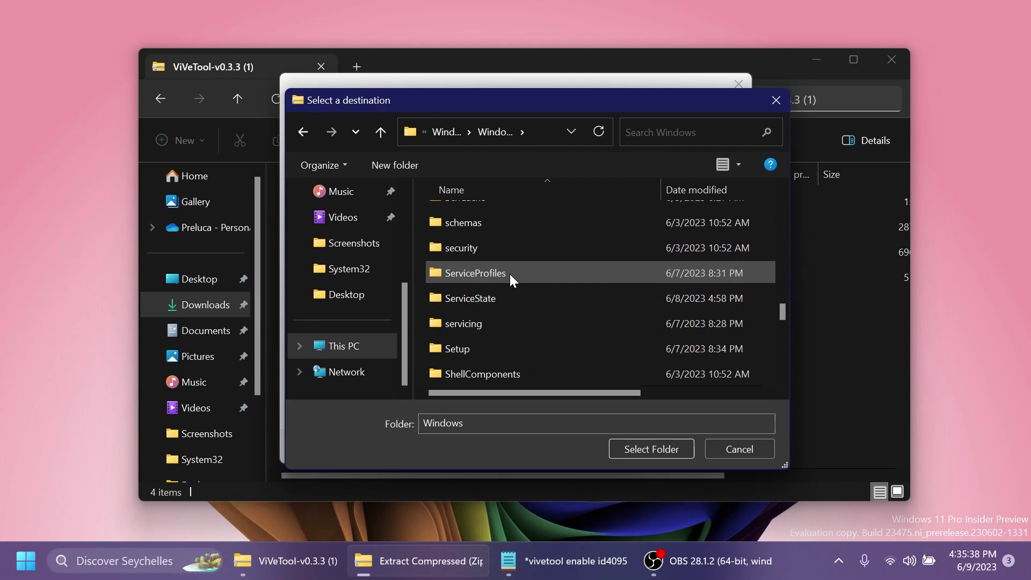
pyautogui.click(488, 322)
pyautogui.click(645, 449)
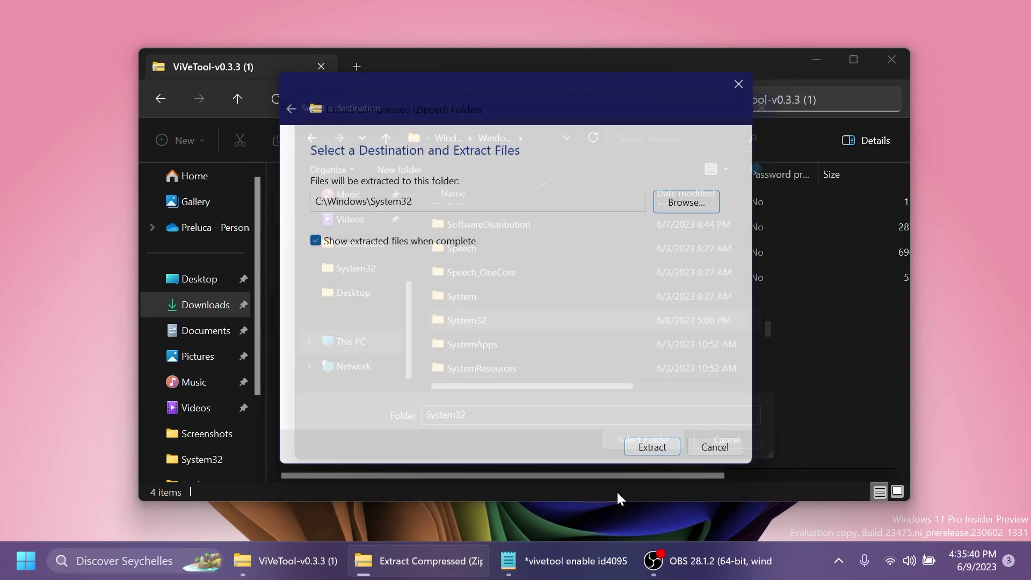
# Step: Extract the files, replacing all existing copies with administrator permission, and close the System32 window
pyautogui.click(652, 446)
pyautogui.click(214, 235)
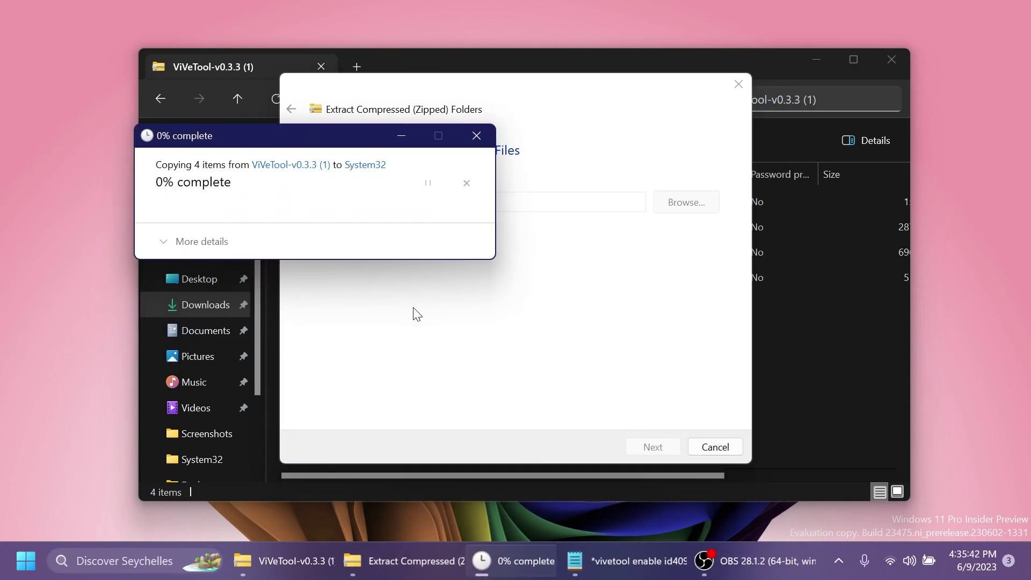
pyautogui.click(271, 236)
pyautogui.click(261, 263)
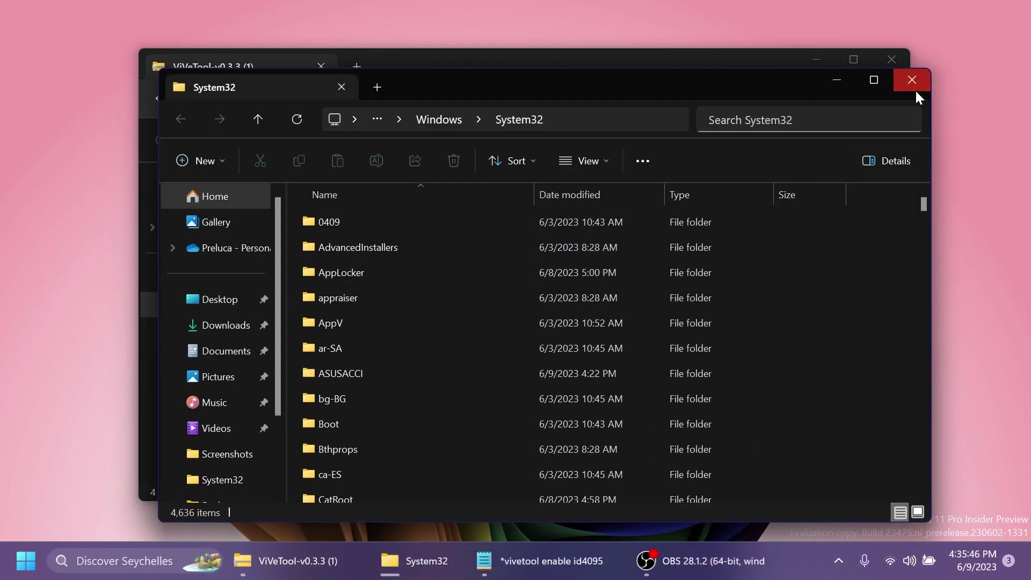
pyautogui.click(915, 89)
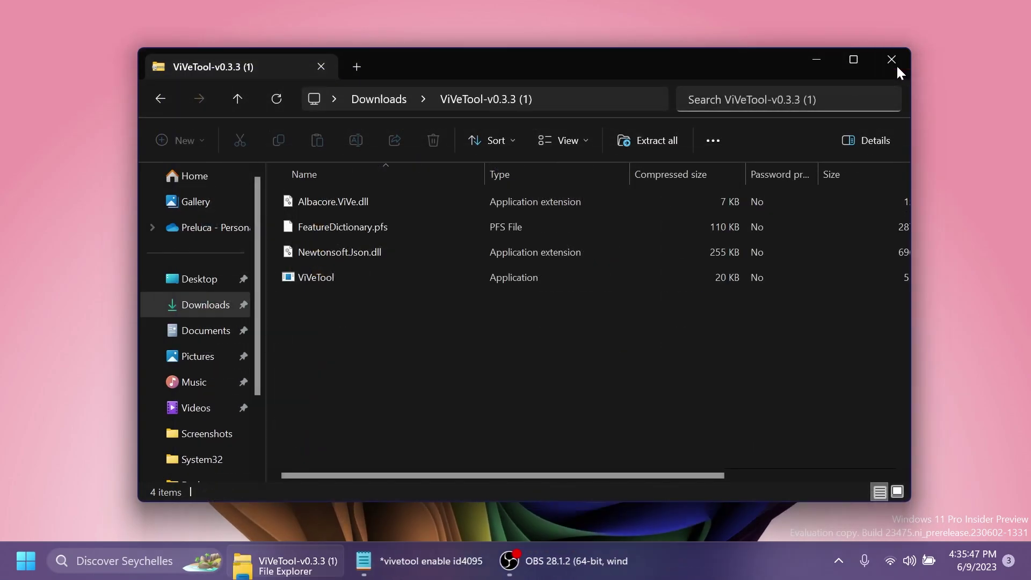
# Step: Close the archive window and launch Command Prompt as administrator via a 'cmd' search
pyautogui.click(896, 63)
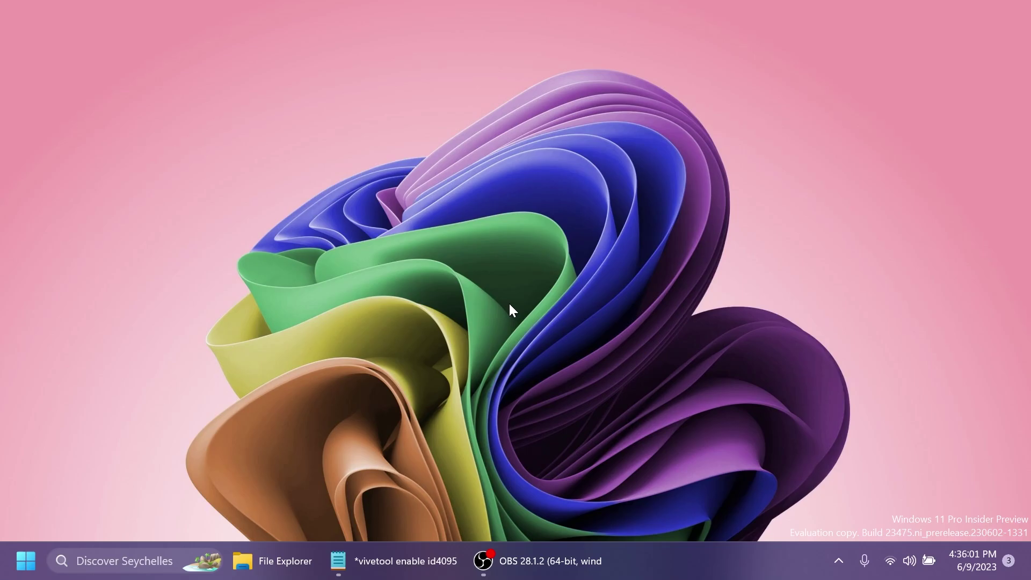
pyautogui.press('super')
pyautogui.write('cmd')
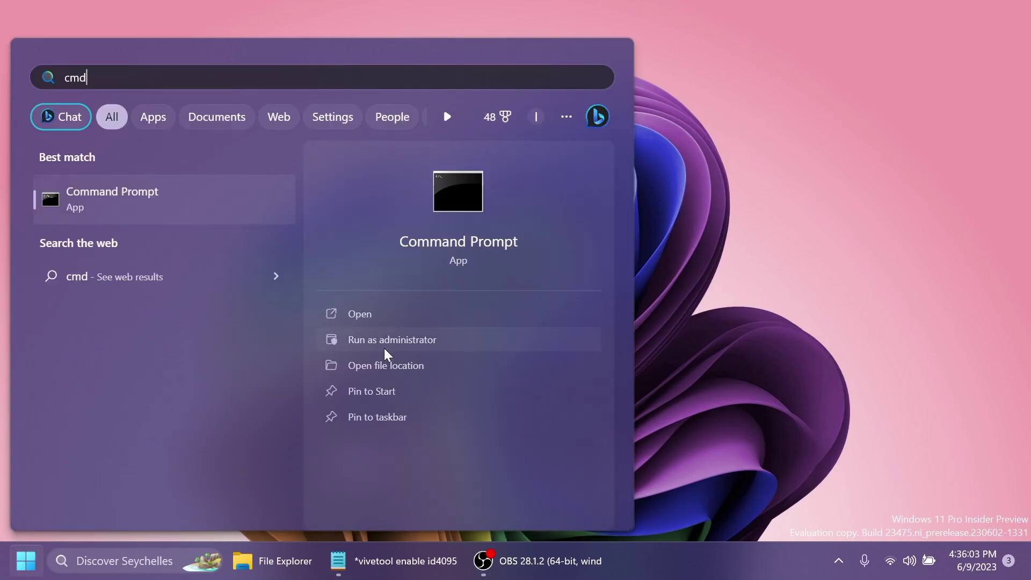
pyautogui.click(387, 347)
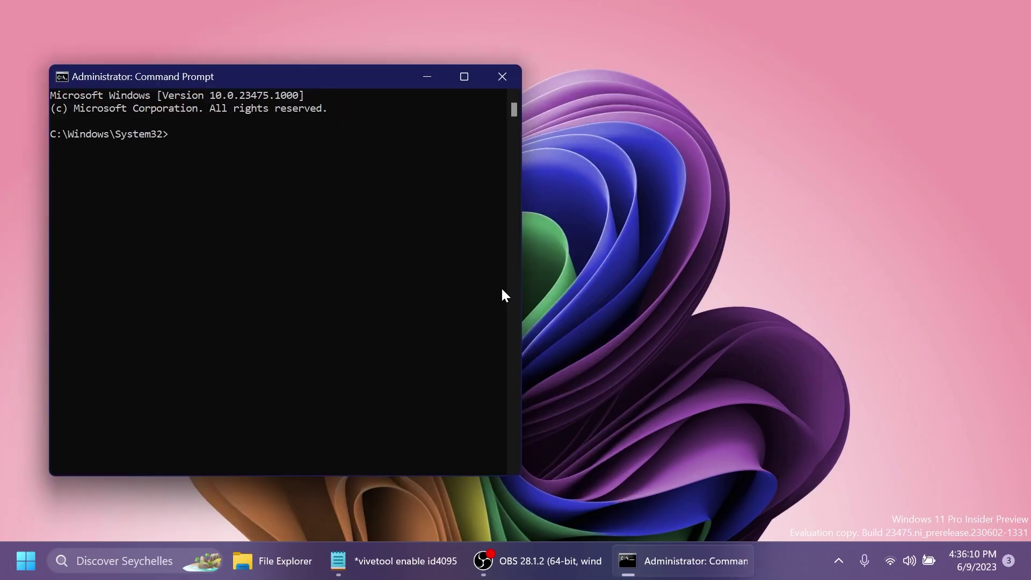
# Step: Place the Notepad of vivetool commands beside the console and point out the second and third commands
pyautogui.click(392, 561)
pyautogui.moveTo(321, 83); pyautogui.dragTo(673, 103)
pyautogui.moveTo(373, 260); pyautogui.dragTo(548, 258)
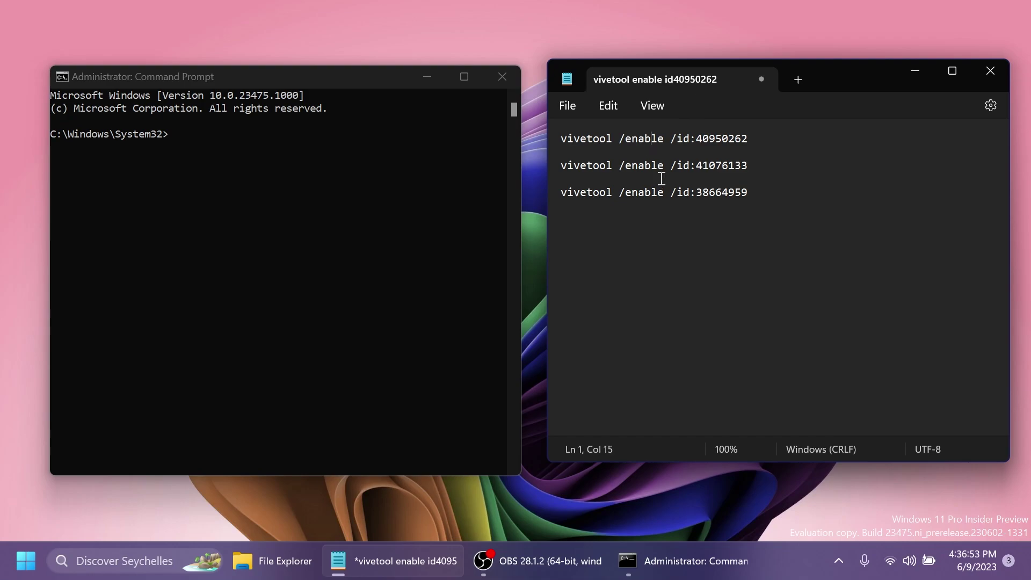
pyautogui.click(651, 166)
pyautogui.click(708, 193)
pyautogui.moveTo(752, 165); pyautogui.dragTo(553, 167)
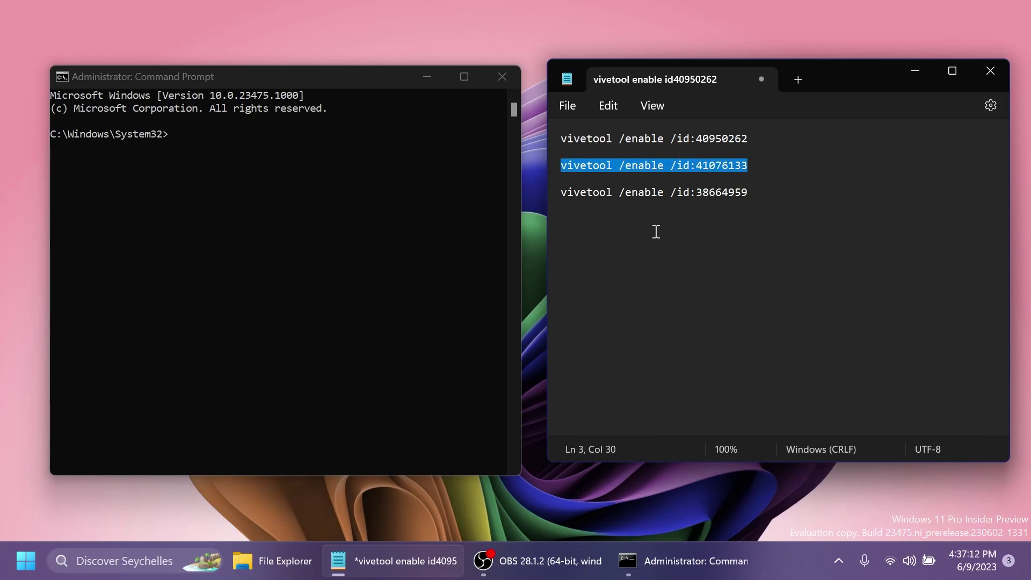
# Step: Copy the first and second vivetool enable commands from Notepad and paste them into the console
pyautogui.tripleClick(644, 138)
pyautogui.hotkey('ctrl', 'c')
pyautogui.click(290, 177)
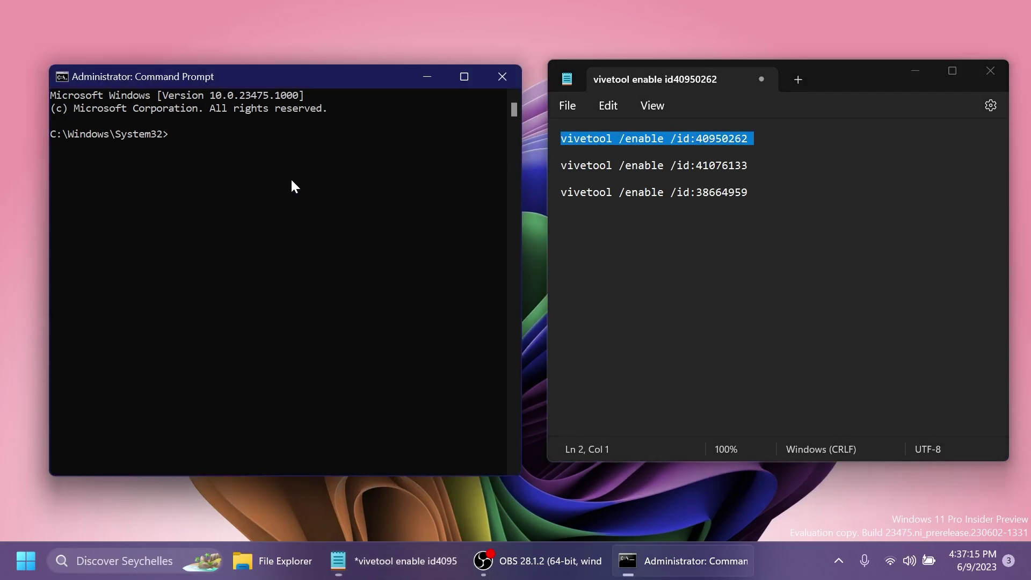
pyautogui.rightClick(290, 177)
pyautogui.tripleClick(621, 165)
pyautogui.hotkey('ctrl', 'c')
pyautogui.click(265, 264)
pyautogui.rightClick(265, 264)
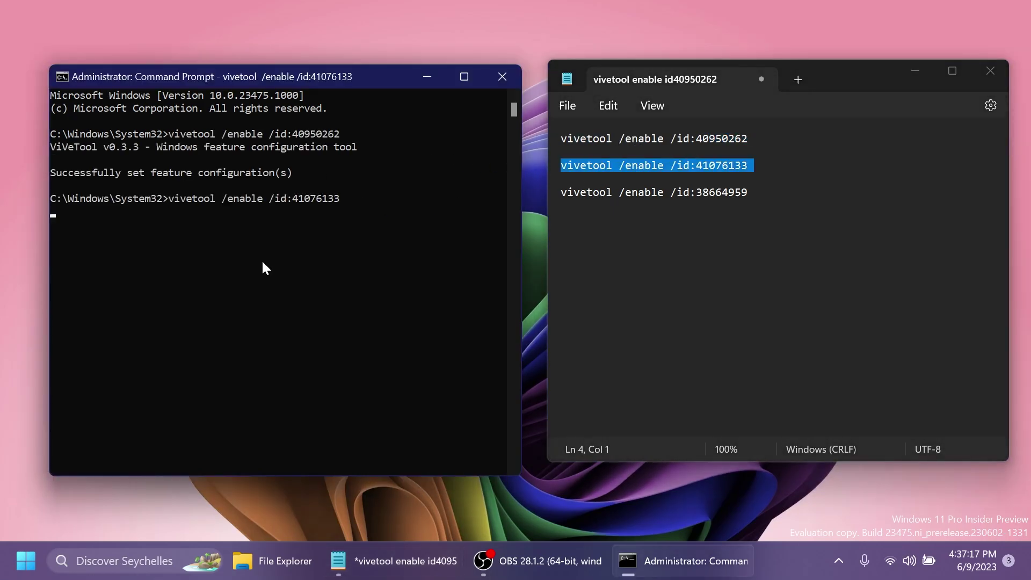
# Step: Paste the third vivetool enable command into Command Prompt and run it
pyautogui.tripleClick(620, 192)
pyautogui.hotkey('ctrl', 'c')
pyautogui.click(281, 303)
pyautogui.rightClick(280, 304)
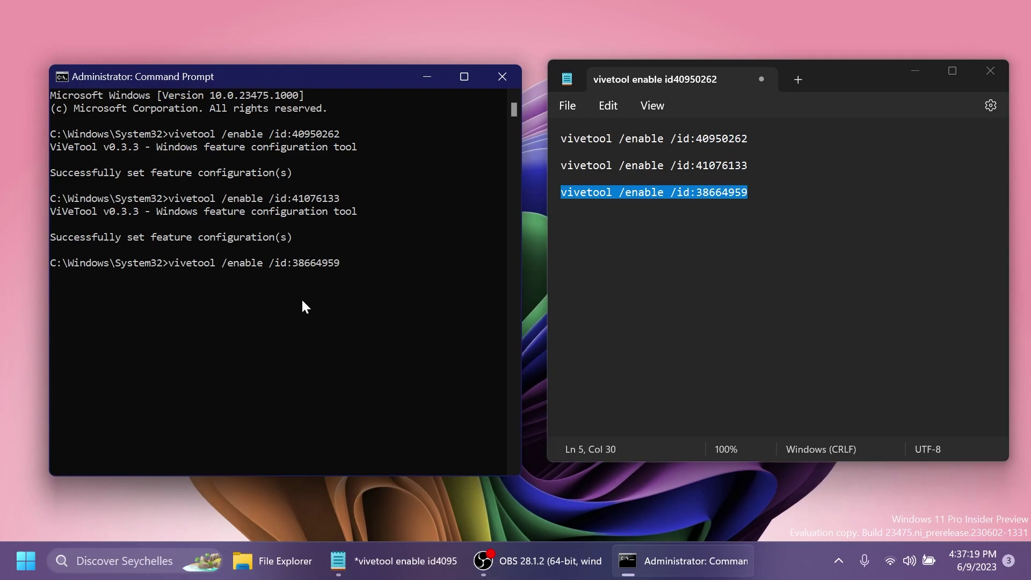
pyautogui.press('Return')
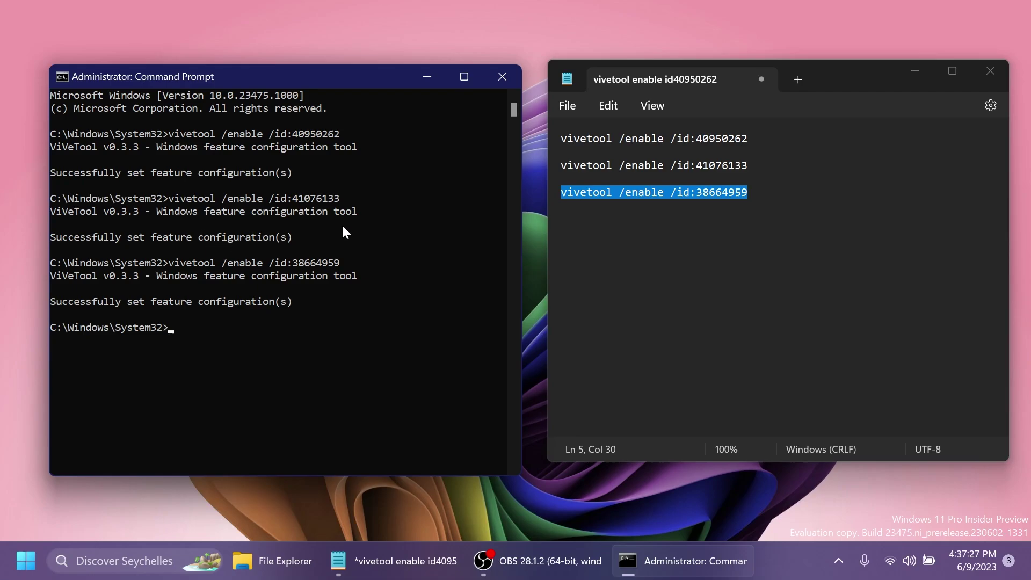
# Step: Close Notepad without saving, then close Command Prompt
pyautogui.click(989, 70)
pyautogui.click(771, 304)
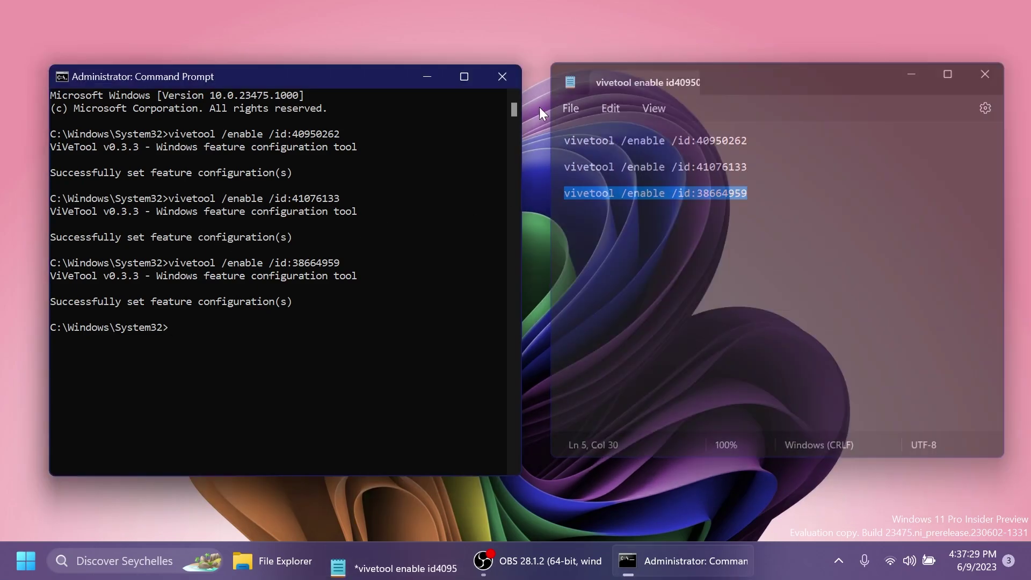
pyautogui.click(502, 77)
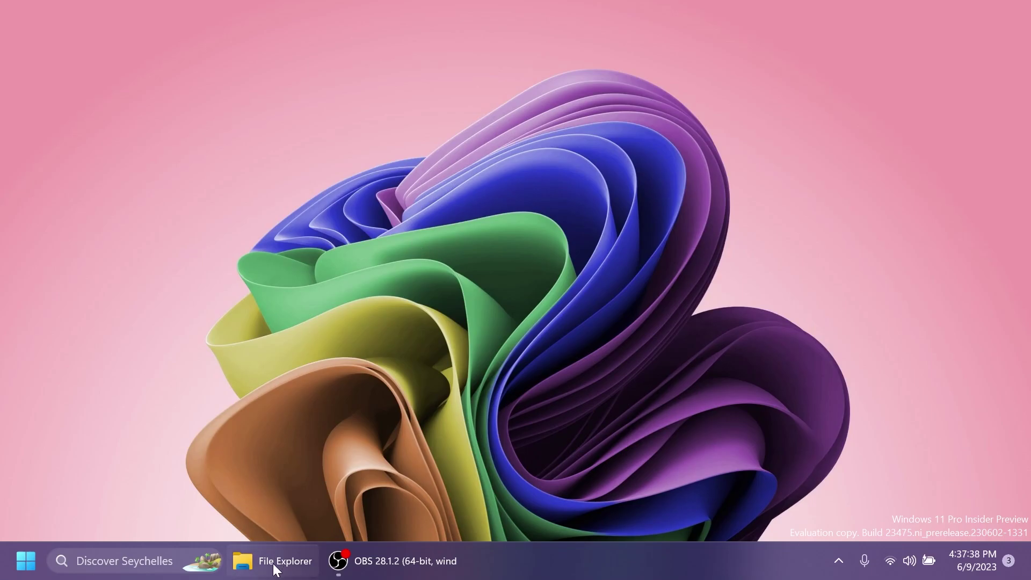
# Step: Open File Explorer, move it up-left, and scroll the Home page down to Recent and back
pyautogui.click(273, 563)
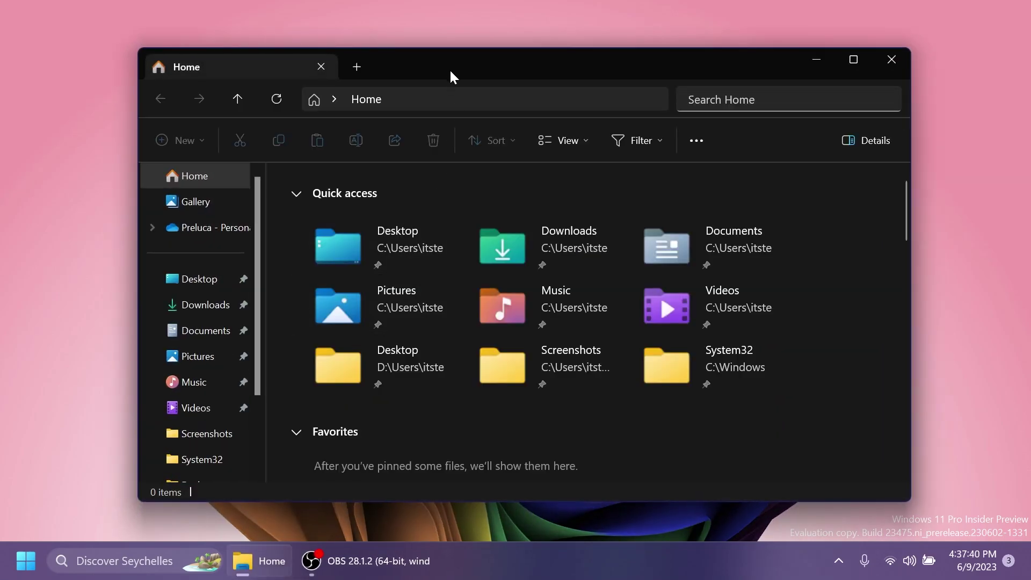
pyautogui.moveTo(449, 76); pyautogui.dragTo(364, 46)
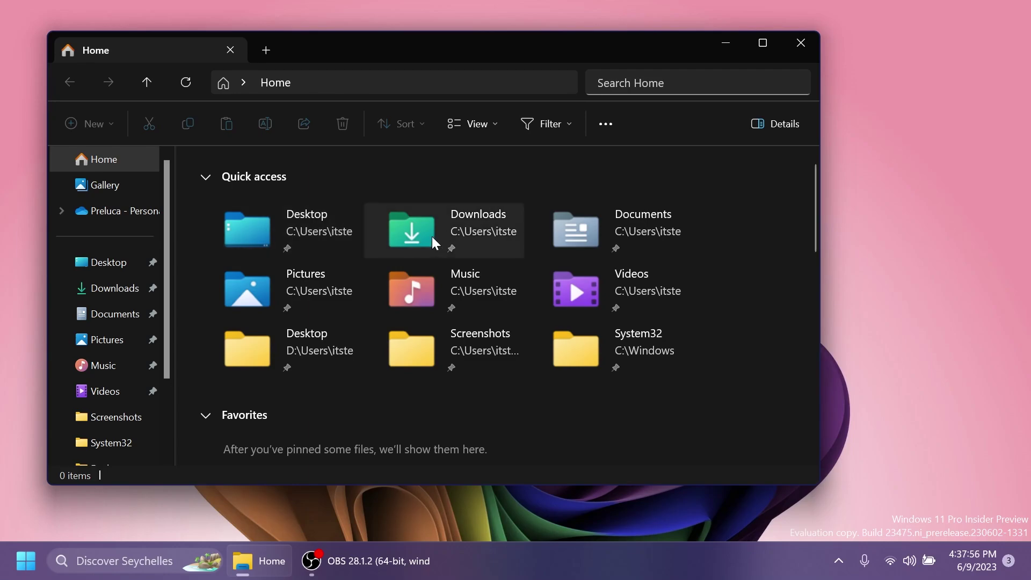
pyautogui.scroll(-3, 384, 188)
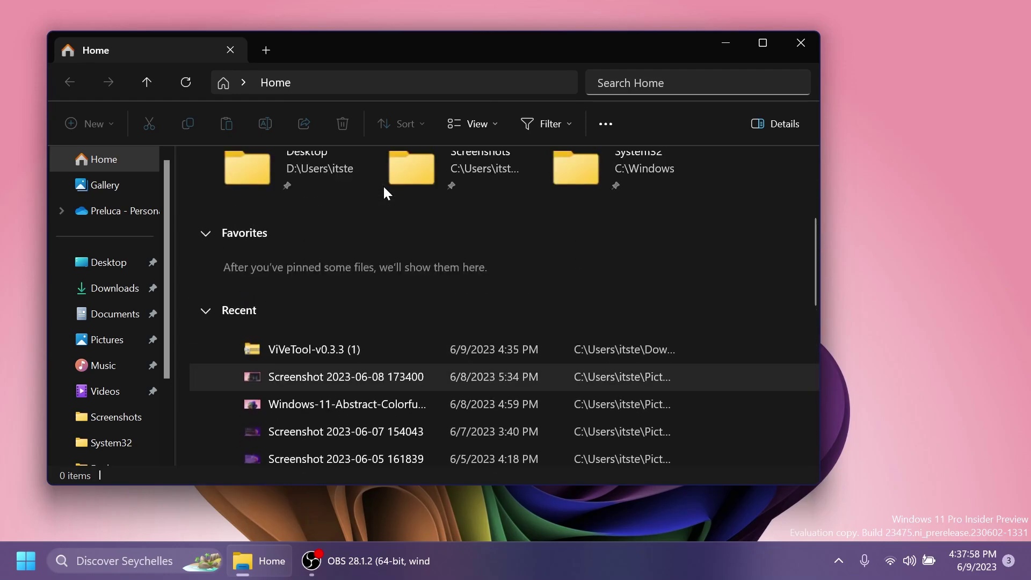
pyautogui.scroll(3, 382, 190)
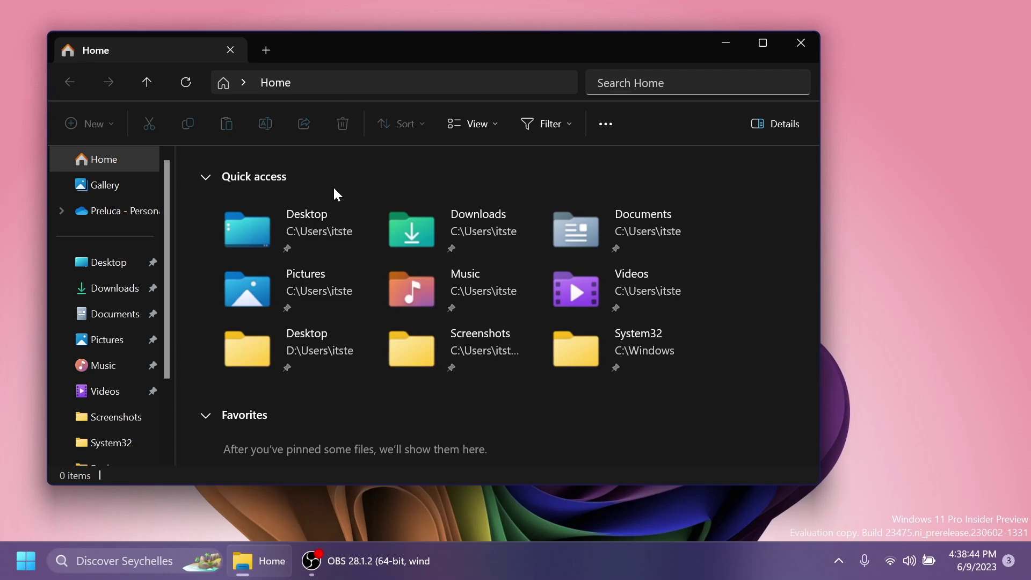
# Step: Close the File Explorer Home window
pyautogui.click(801, 43)
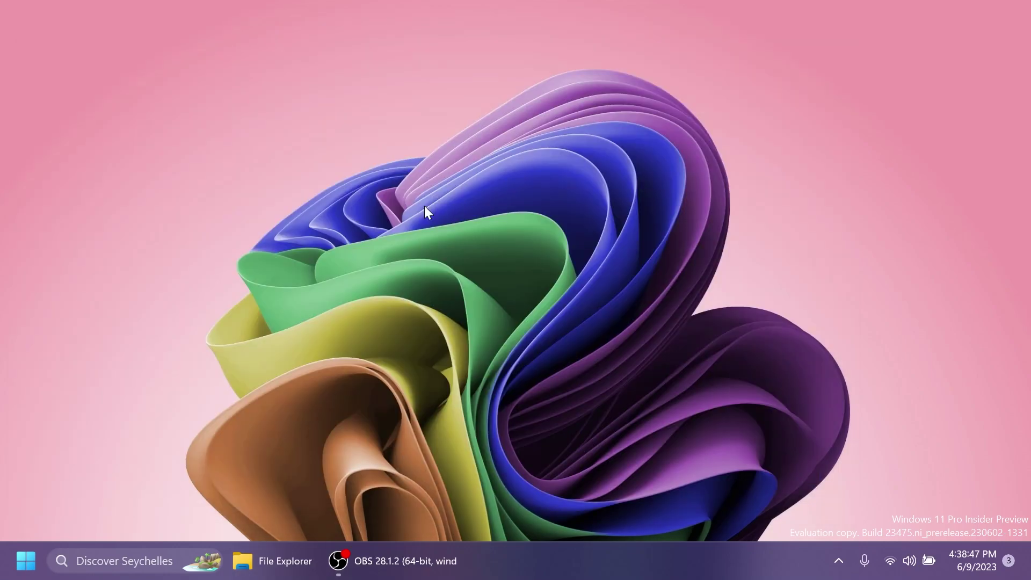